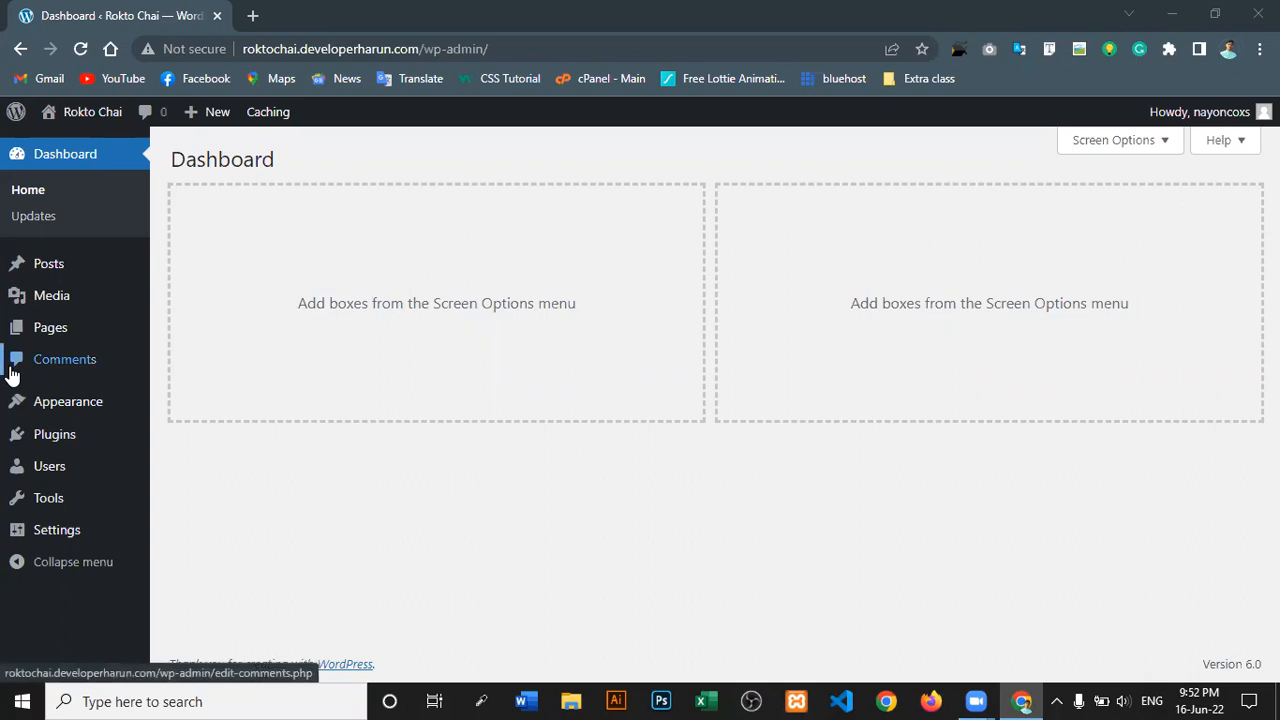
Search the plugins available for adding to the site for "Bangla font collection".
{"action": "mouse_move", "coordinate": [56, 442]}
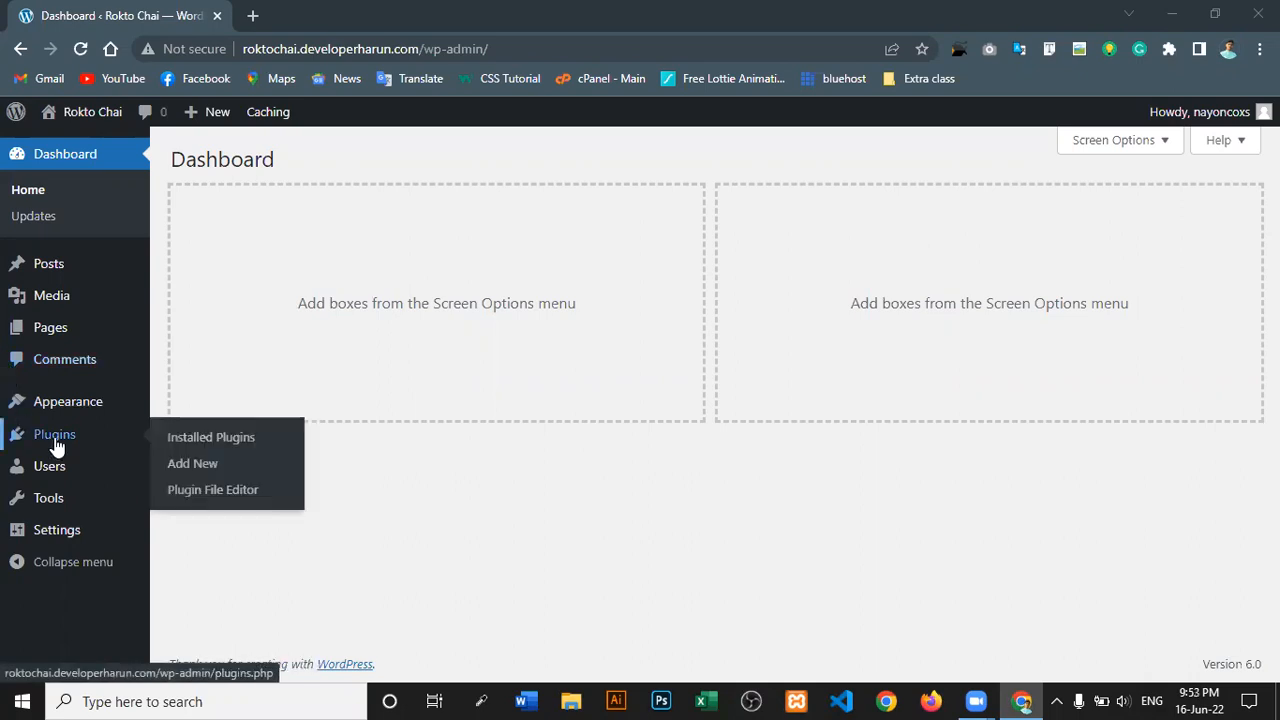
{"action": "left_click", "coordinate": [165, 460]}
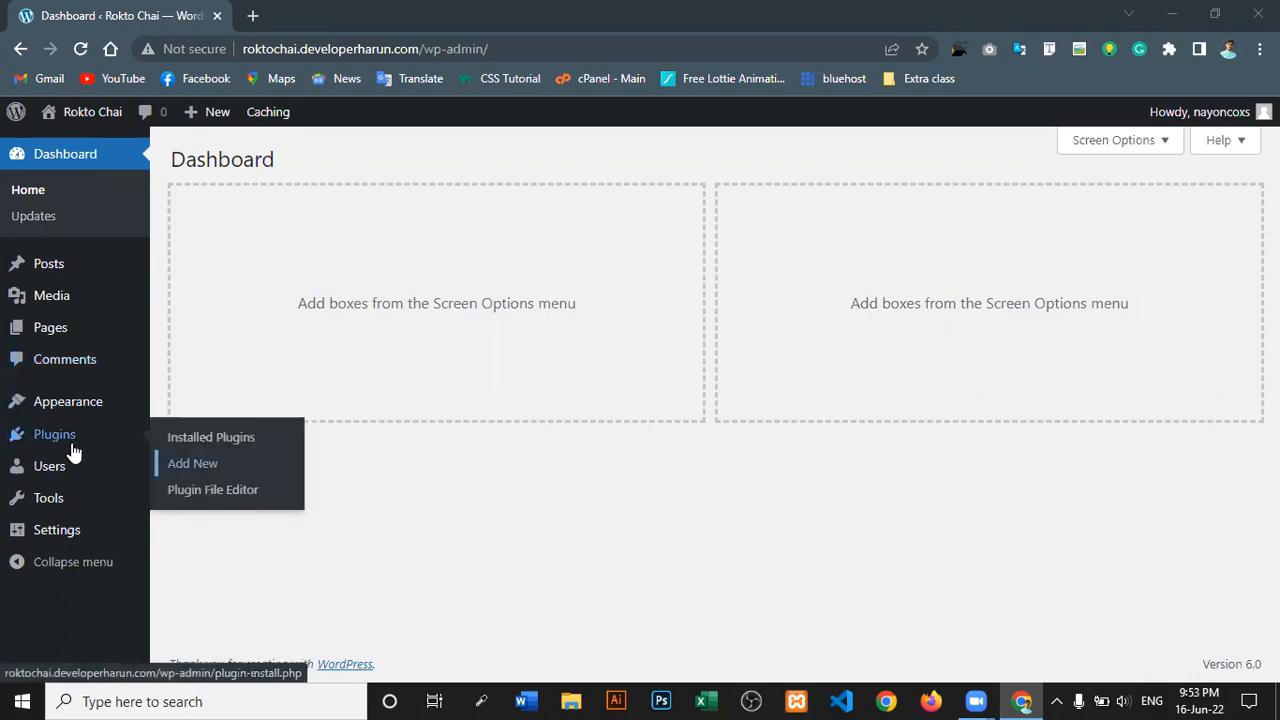
{"action": "left_click", "coordinate": [208, 463]}
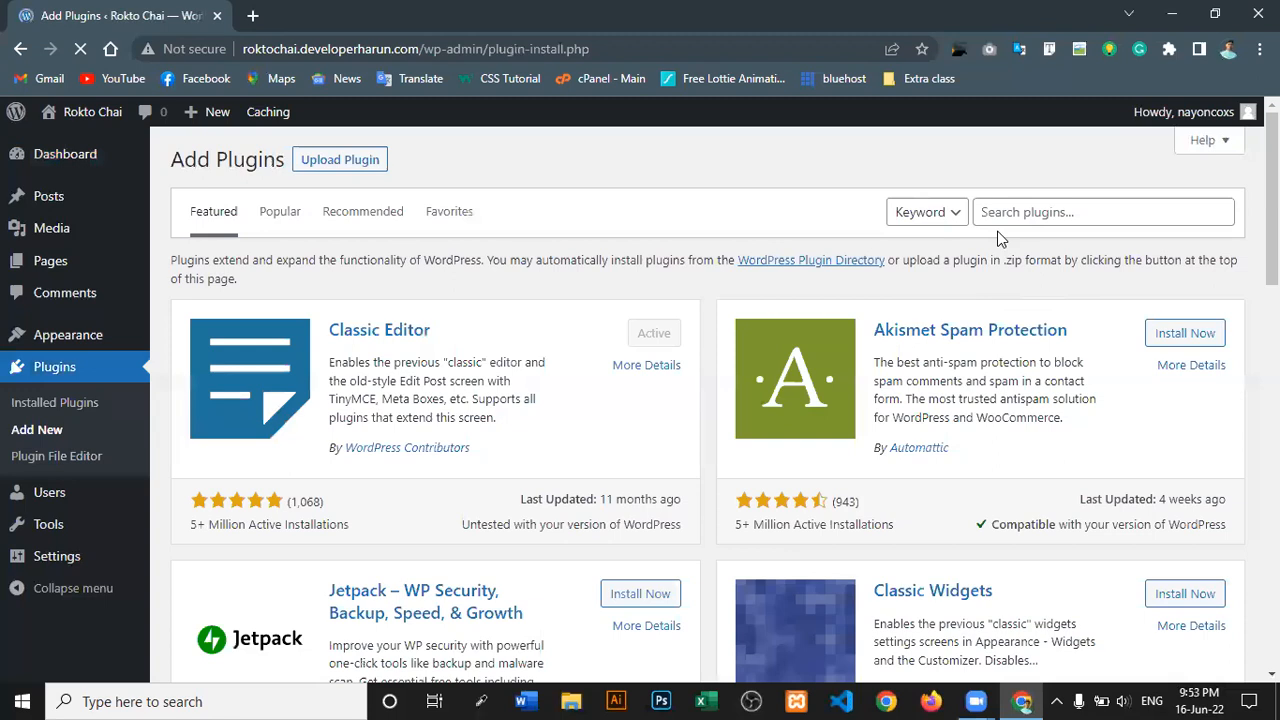
{"action": "left_click", "coordinate": [1002, 219]}
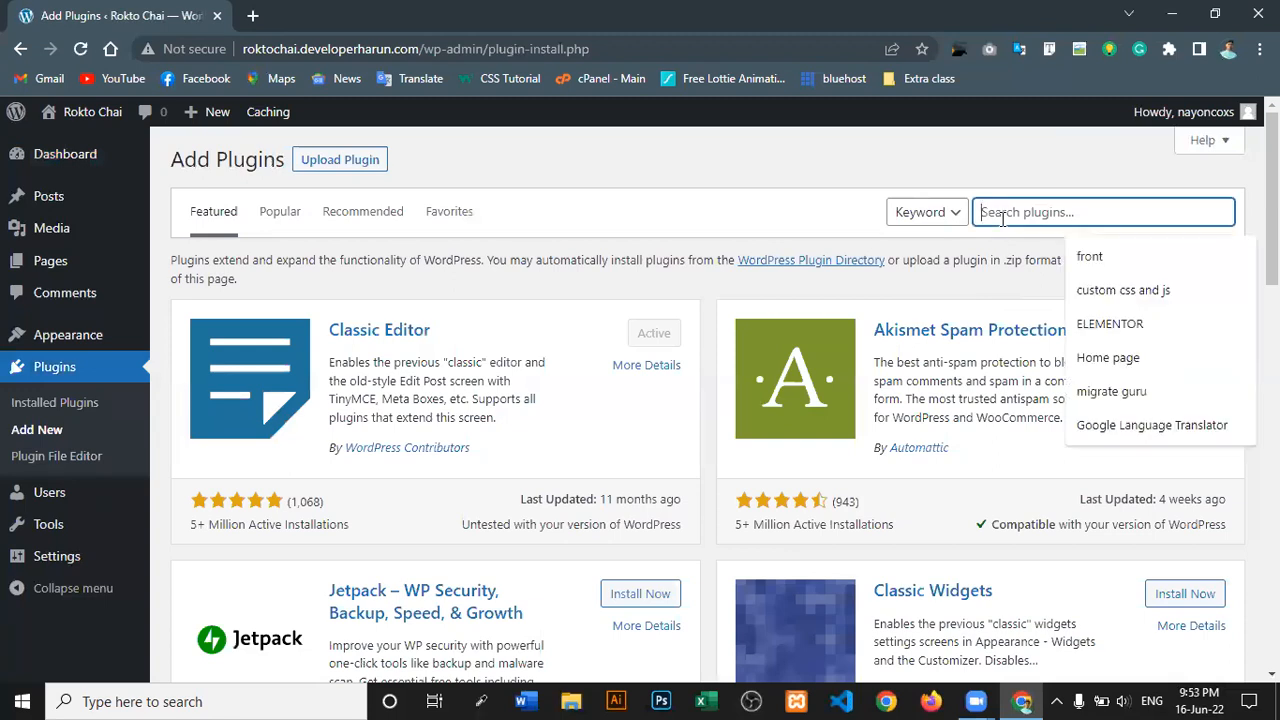
{"action": "type", "text": "Bangla"}
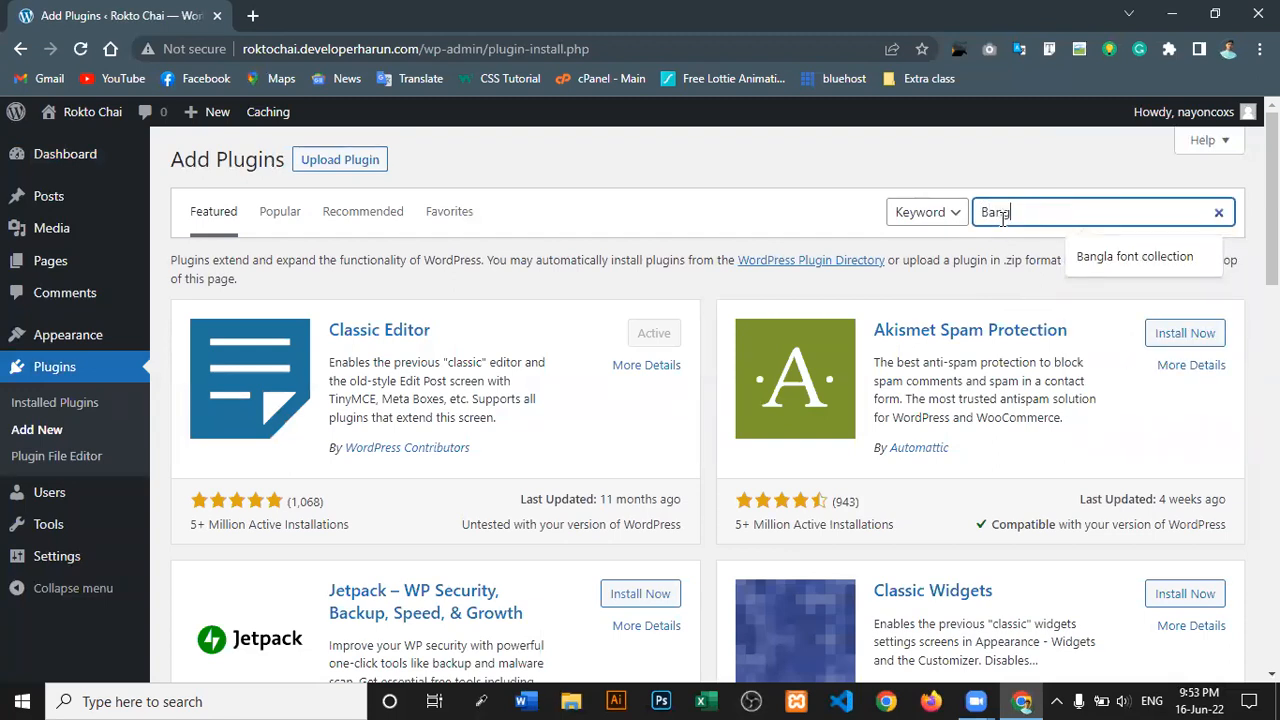
{"action": "type", "text": " font collection"}
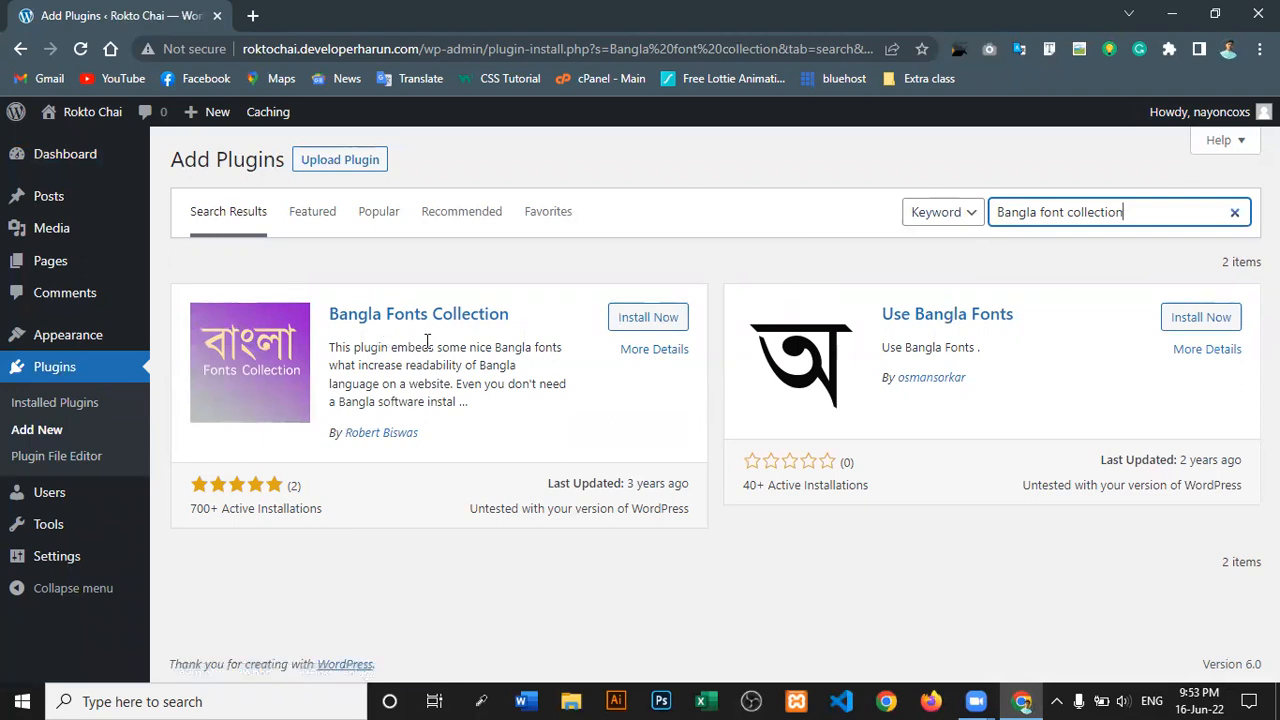
Install and activate the Bangla Fonts Collection plugin and open its settings page.
{"action": "left_click", "coordinate": [648, 317]}
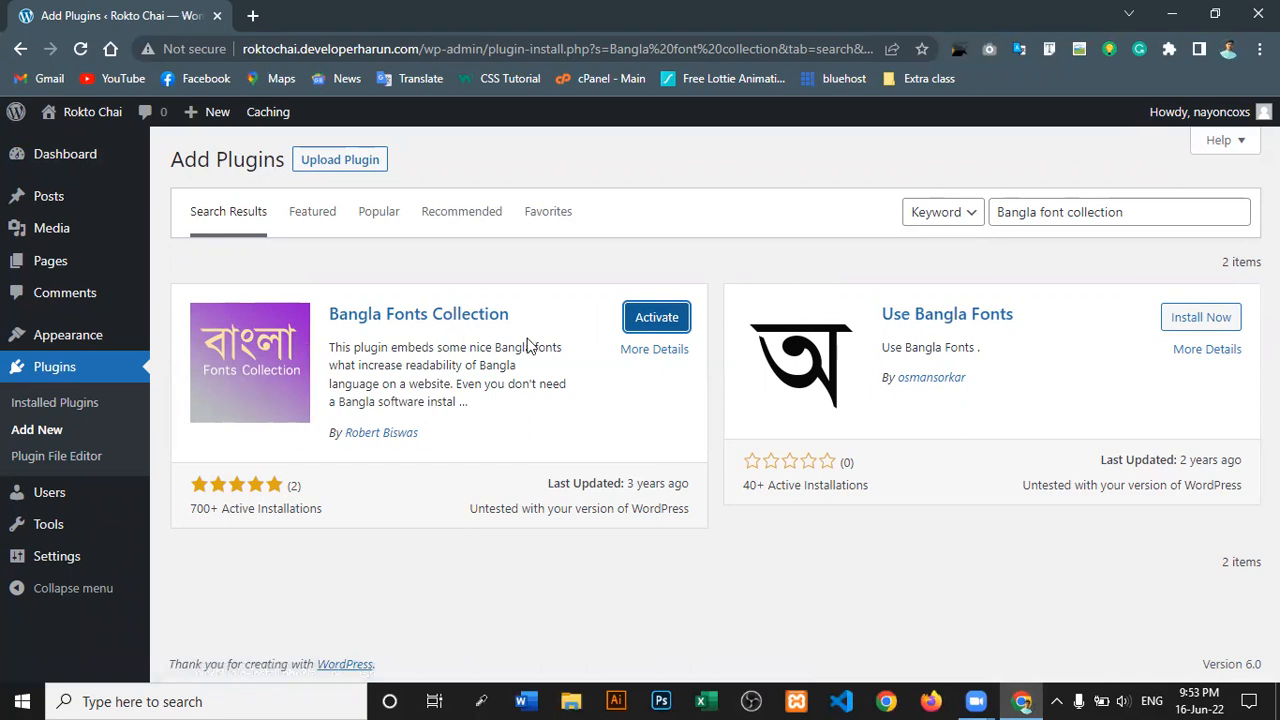
{"action": "left_click", "coordinate": [657, 320]}
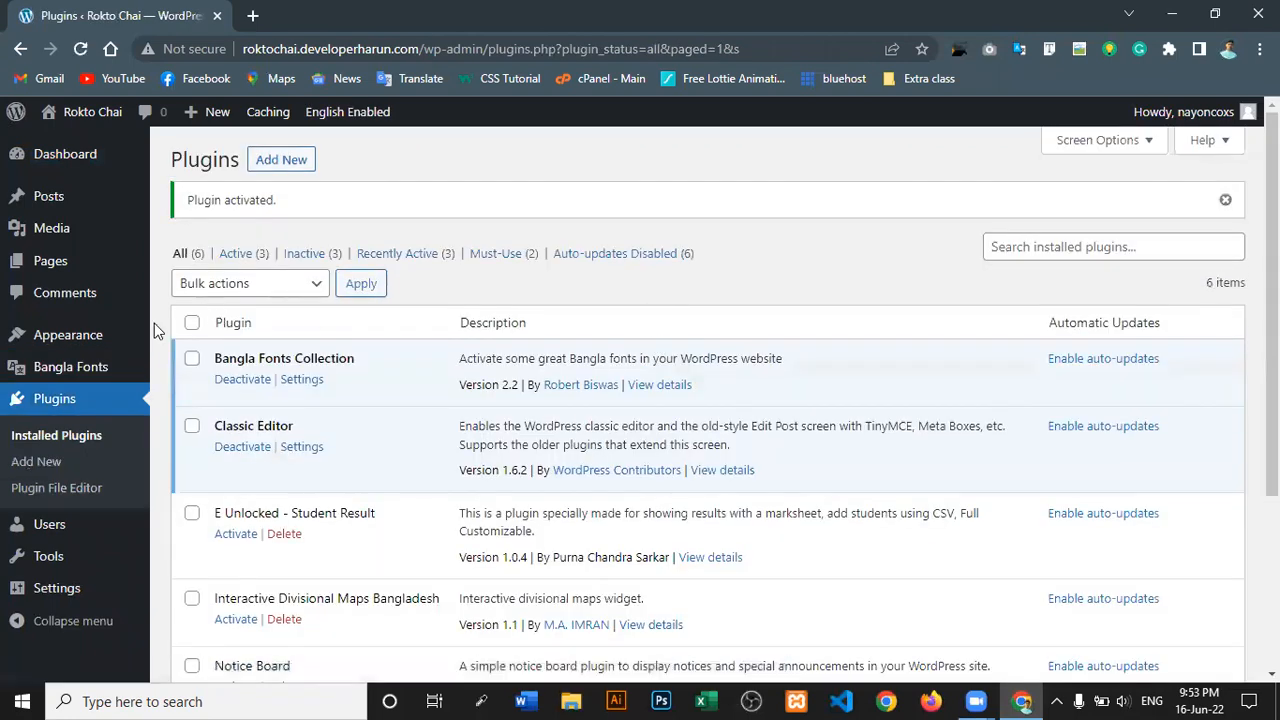
{"action": "left_click", "coordinate": [68, 367]}
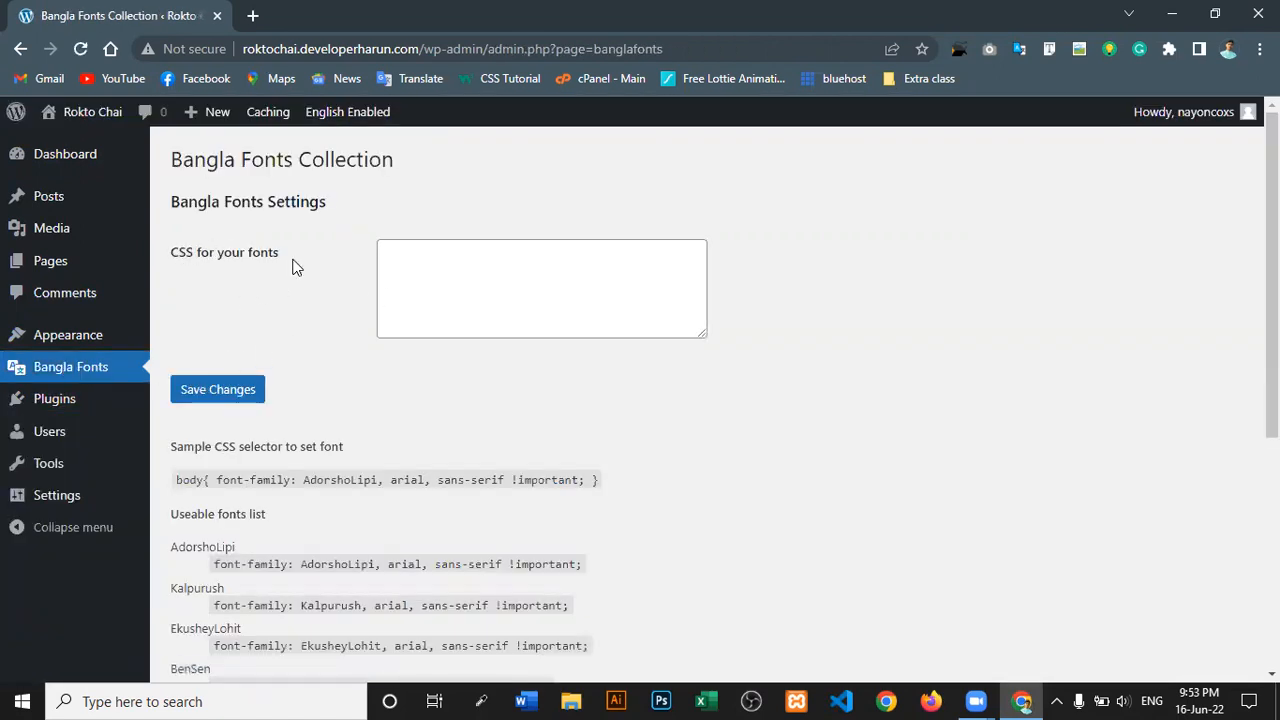
Enter an empty CSS rule for the fonts with the selectors body, h1, h2, h3, h4, h5, h6, a, input, li, p.
{"action": "left_click_drag", "start_coordinate": [289, 259], "coordinate": [169, 257]}
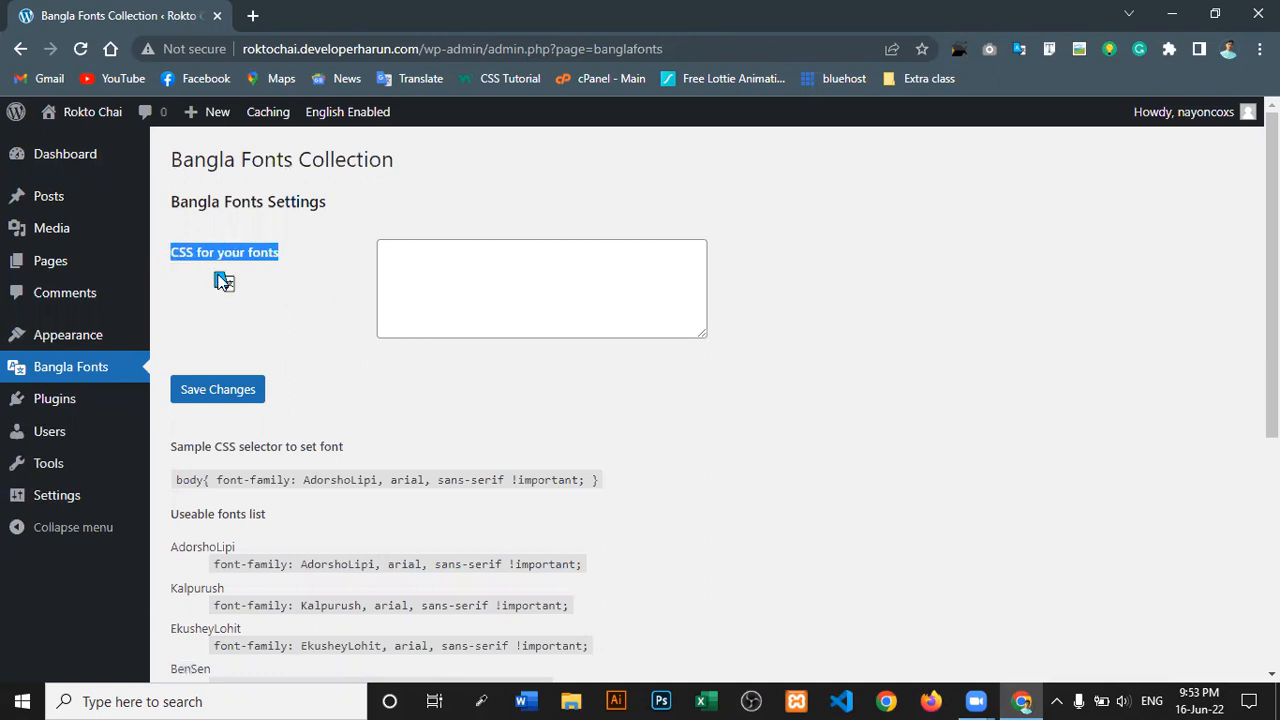
{"action": "left_click", "coordinate": [408, 266]}
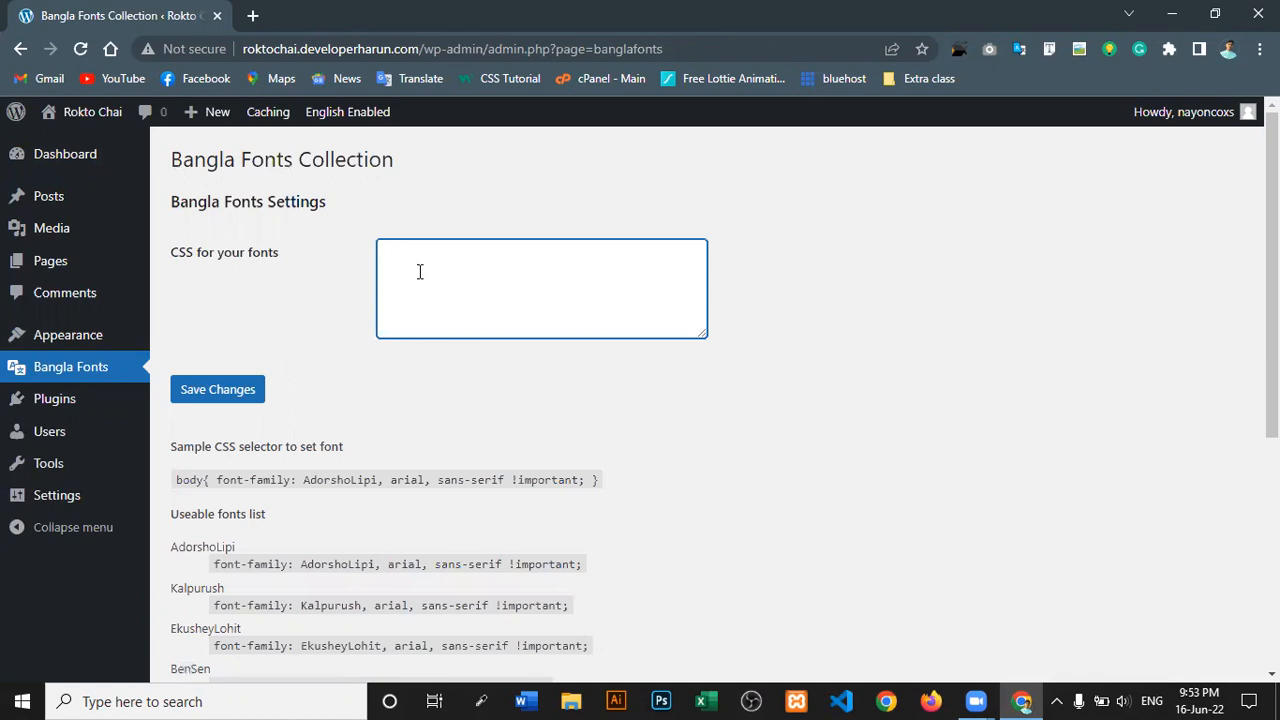
{"action": "type", "text": "body"}
{"action": "type", "text": "h2, h3, h4, h5"}
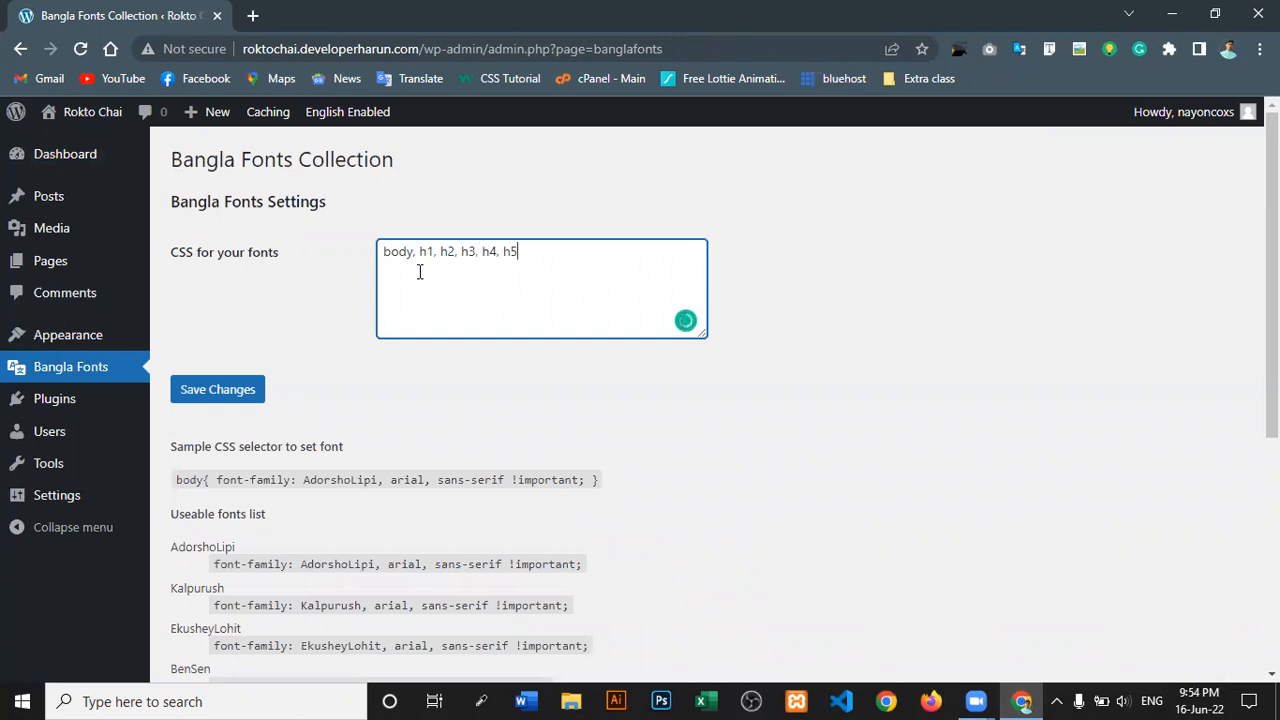
{"action": "type", "text": ", h6, a, input, li, p {"}
{"action": "key", "text": "Left"}
{"action": "key", "text": "Return"}
{"action": "key", "text": "Return"}
Examine the sample CSS selector and the font-family declarations in the useable fonts list.
{"action": "scroll", "coordinate": [340, 440], "scroll_direction": "down", "scroll_amount": 2}
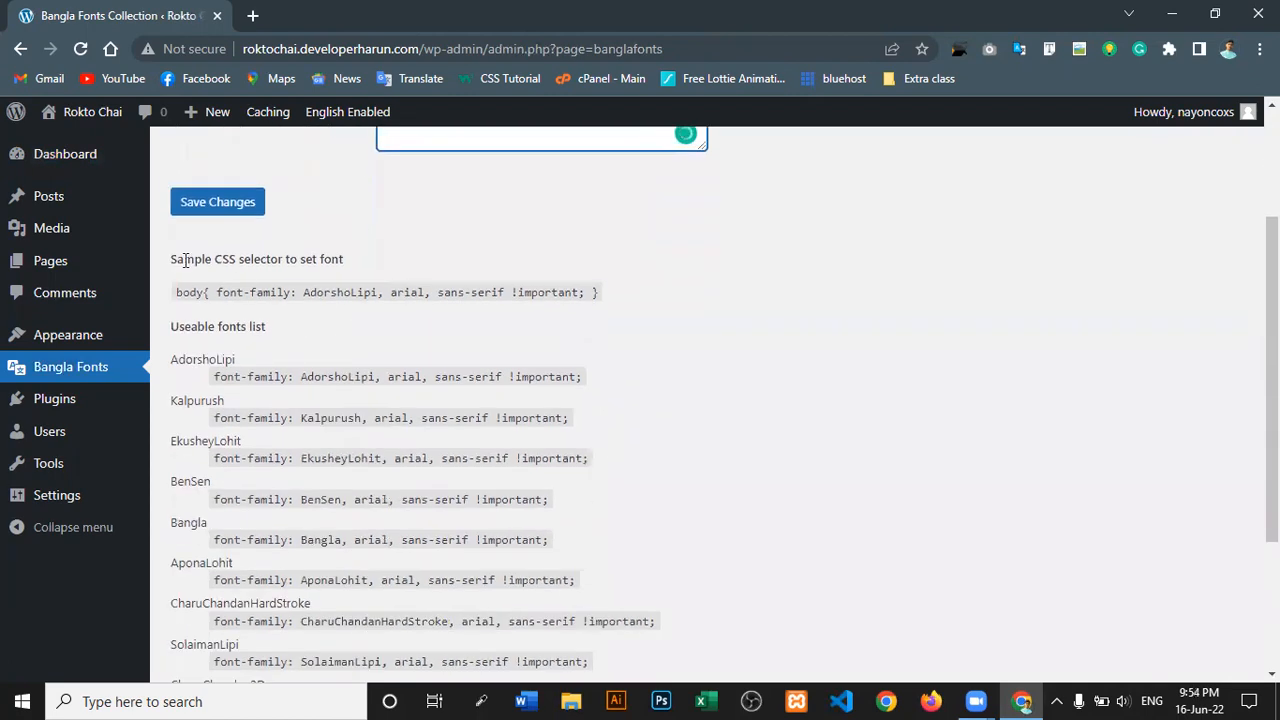
{"action": "left_click_drag", "start_coordinate": [169, 259], "coordinate": [352, 250]}
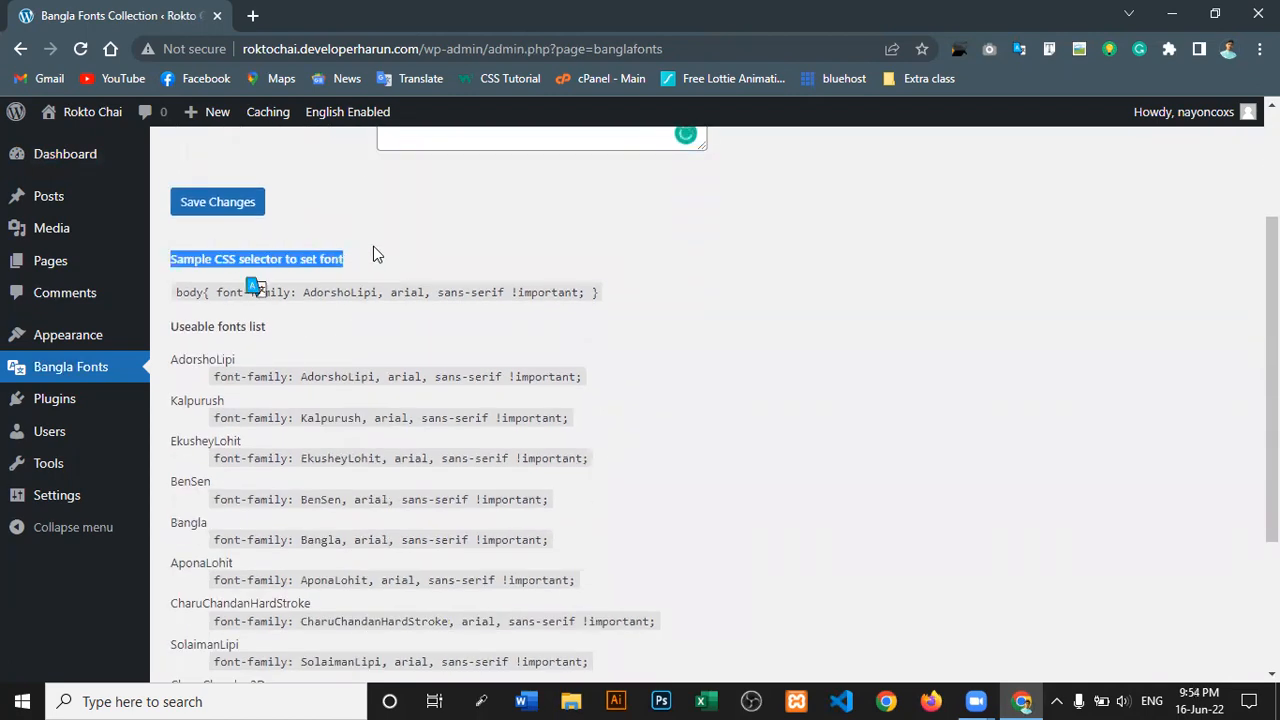
{"action": "left_click", "coordinate": [322, 283]}
{"action": "left_click_drag", "start_coordinate": [175, 292], "coordinate": [458, 292]}
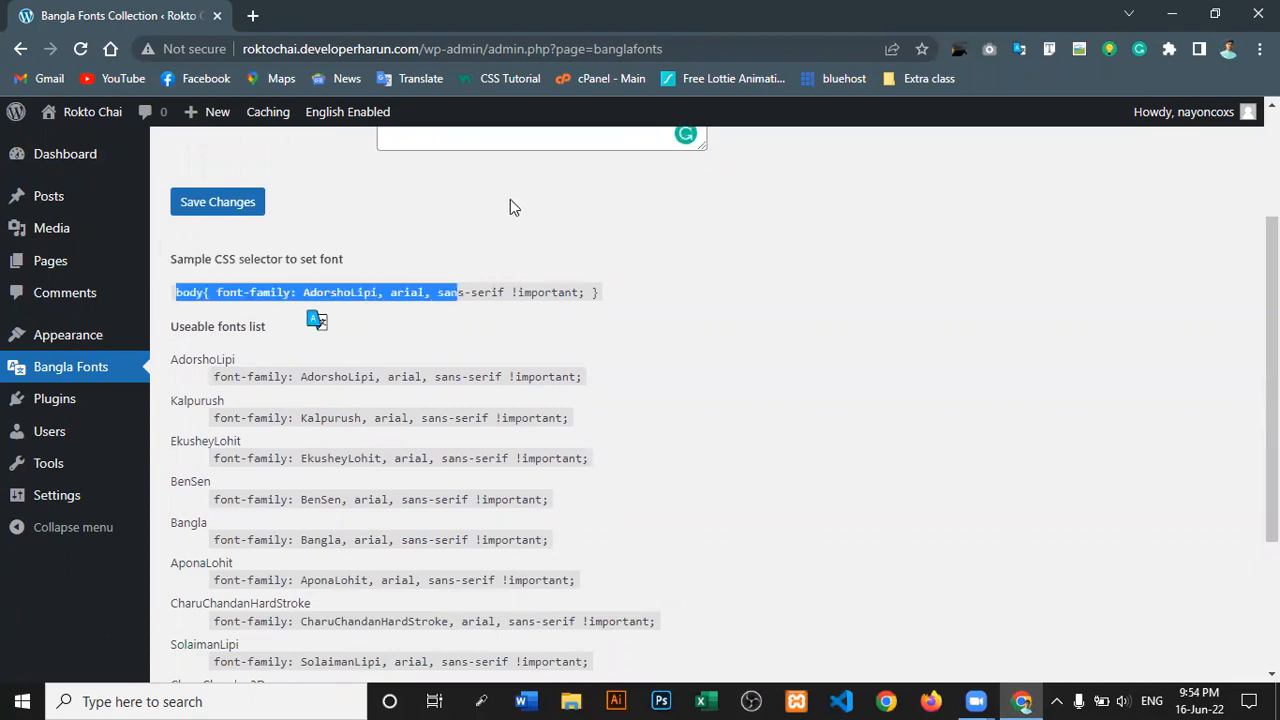
{"action": "left_click", "coordinate": [480, 146]}
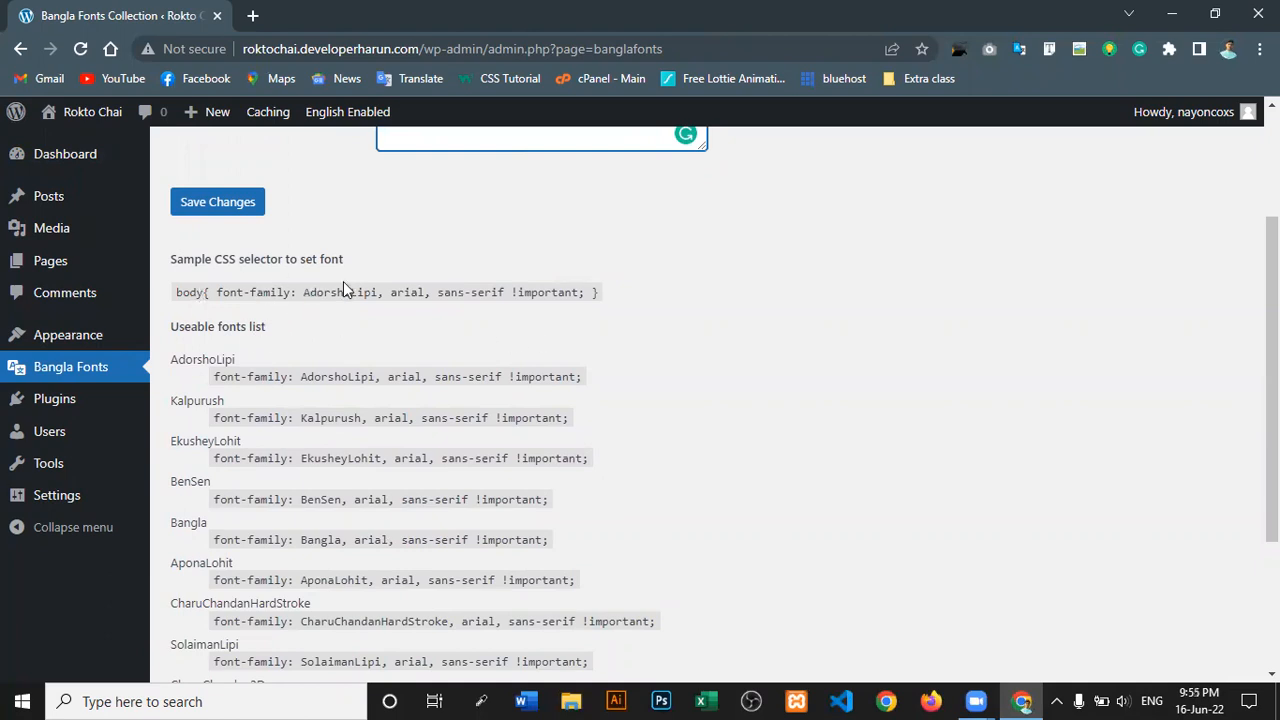
{"action": "scroll", "coordinate": [609, 341], "scroll_direction": "up", "scroll_amount": 2}
{"action": "left_click", "coordinate": [414, 277]}
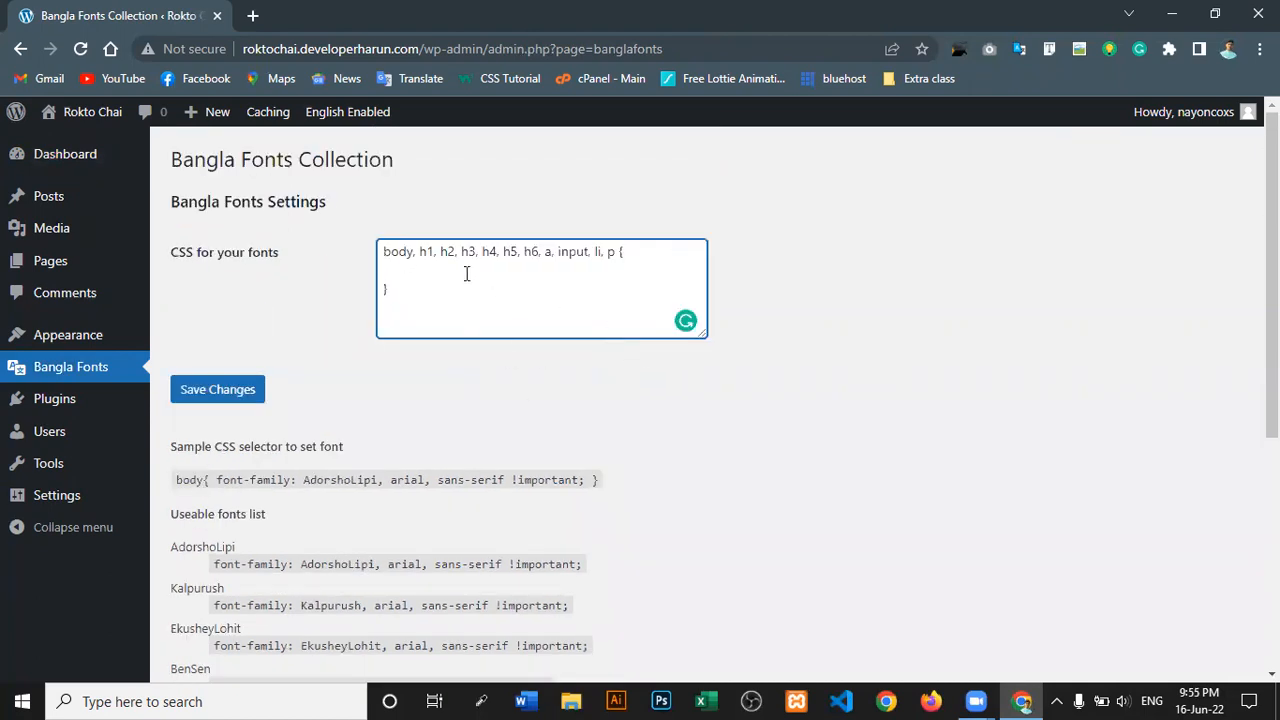
{"action": "scroll", "coordinate": [476, 414], "scroll_direction": "down", "scroll_amount": 3}
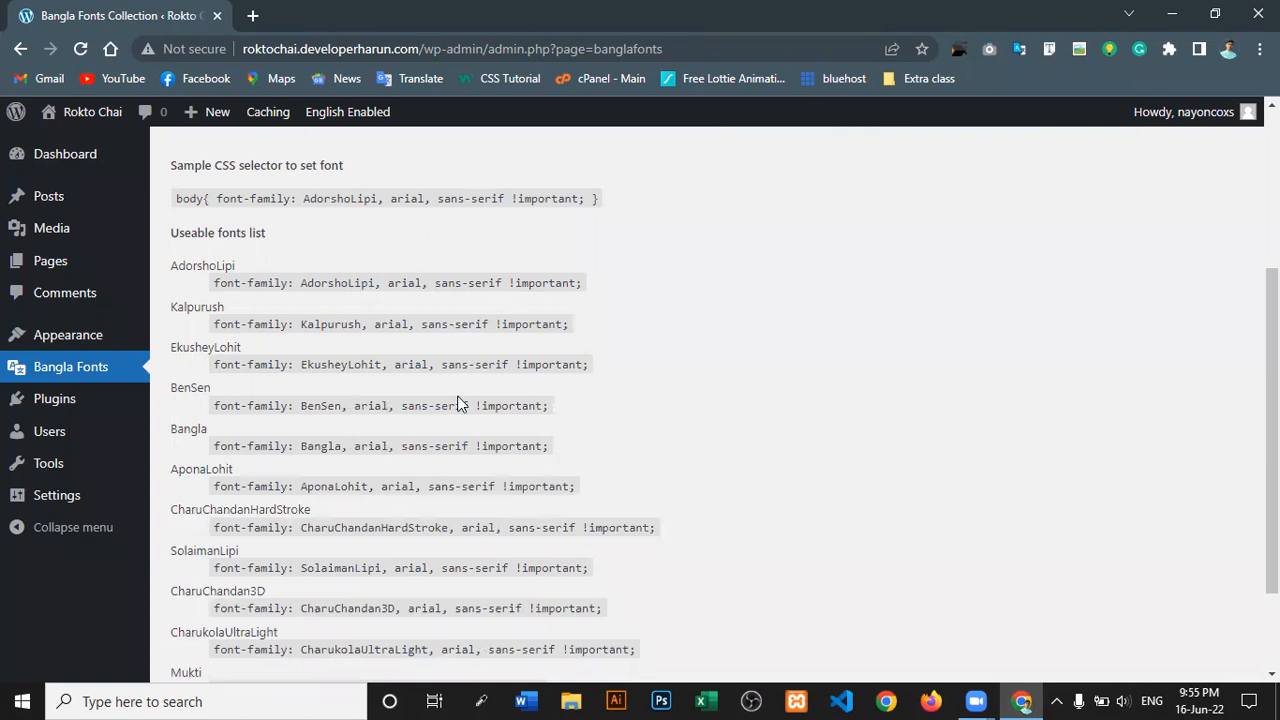
{"action": "left_click_drag", "start_coordinate": [178, 266], "coordinate": [294, 283]}
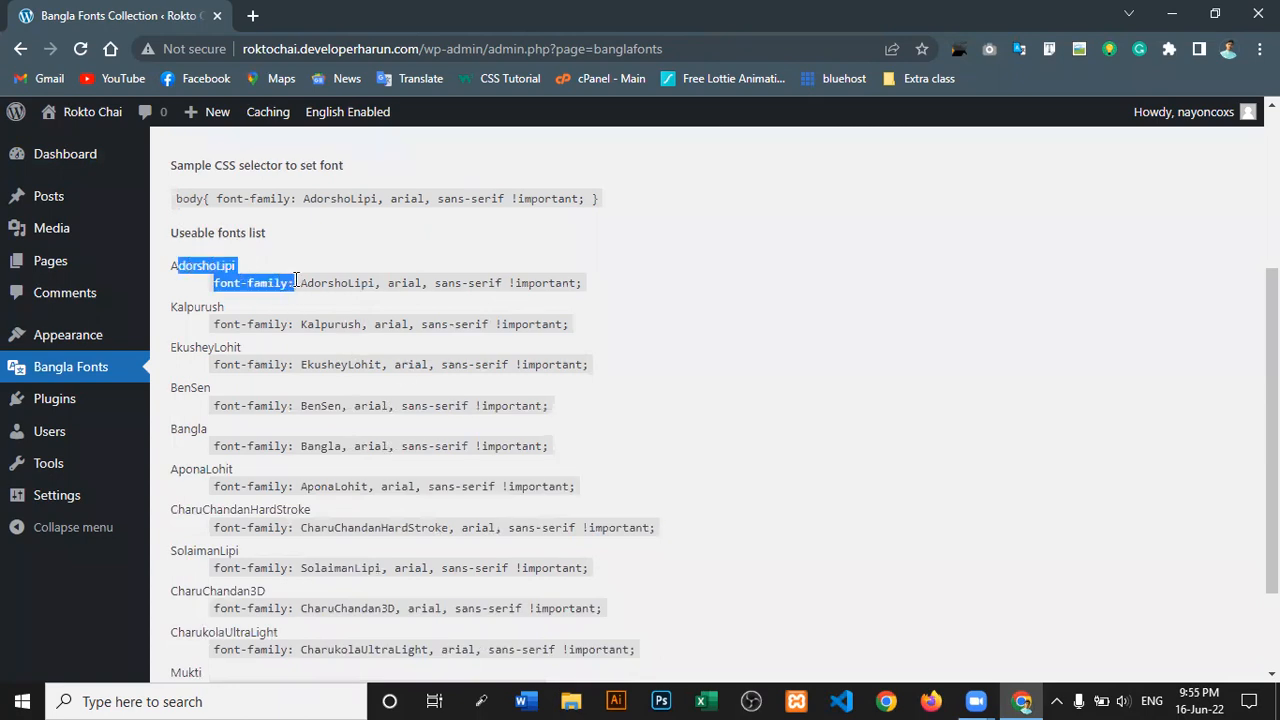
{"action": "left_click", "coordinate": [436, 288]}
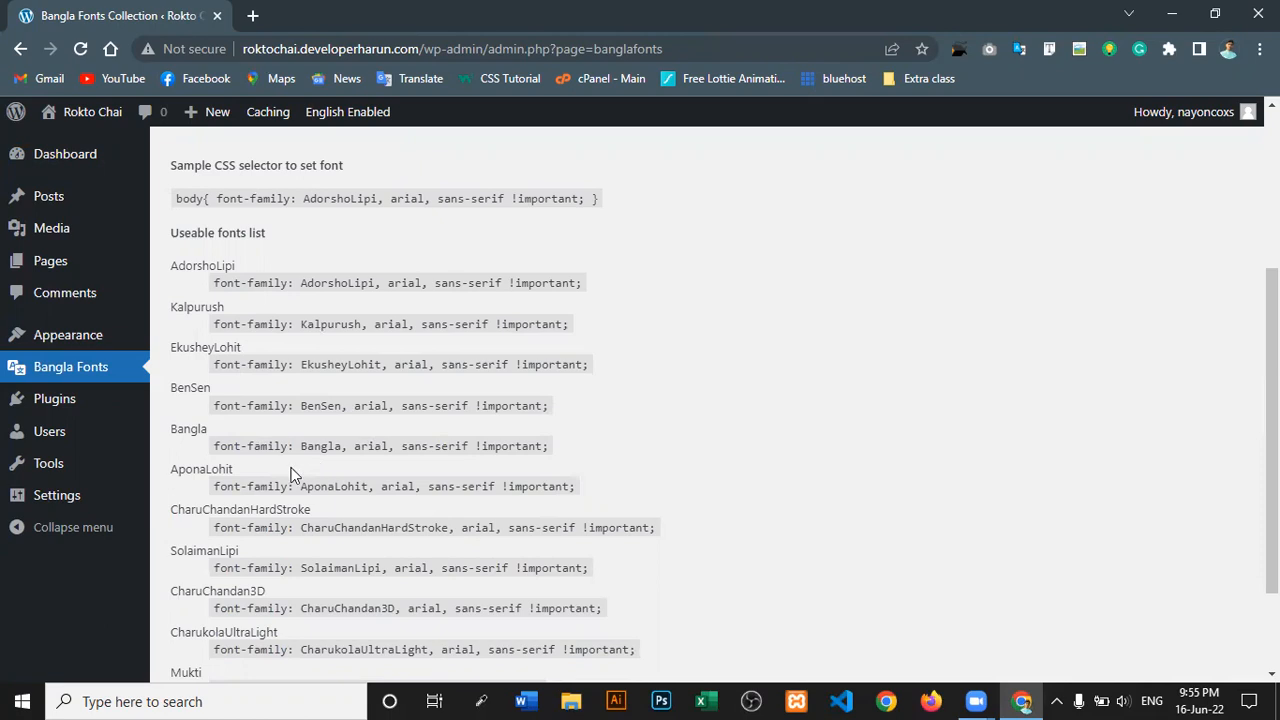
{"action": "scroll", "coordinate": [372, 488], "scroll_direction": "down", "scroll_amount": 1}
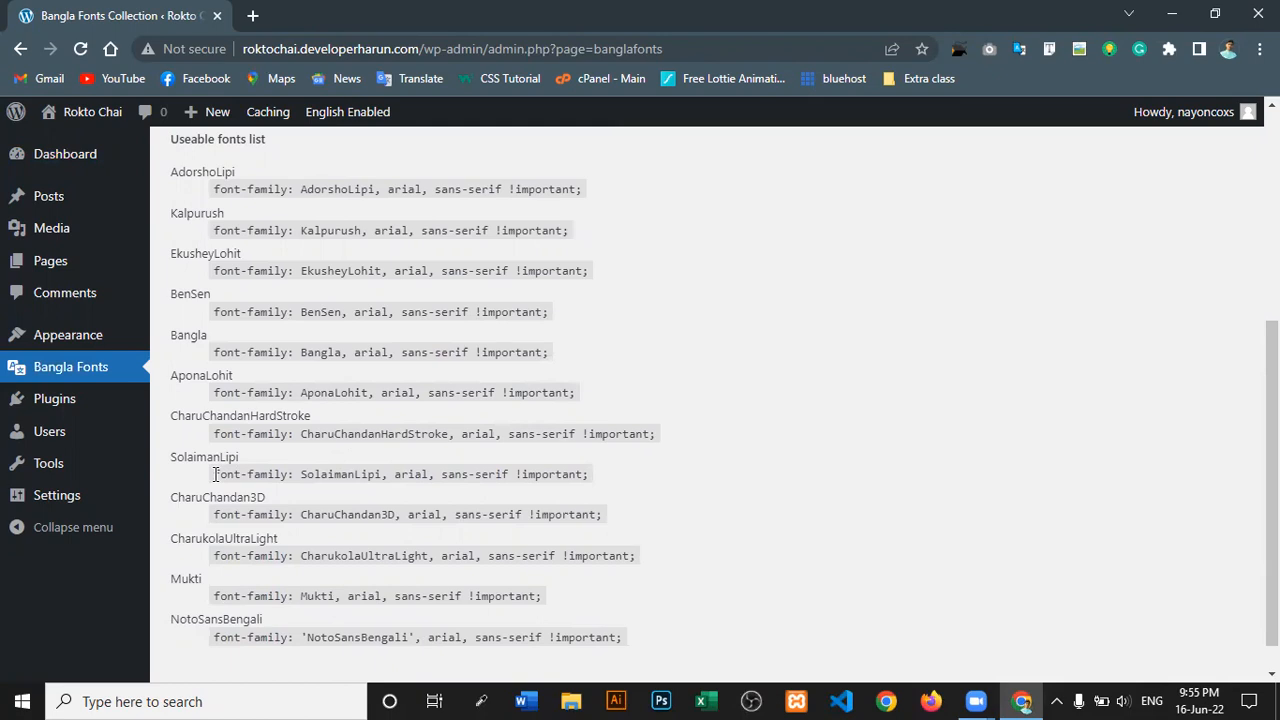
Copy the SolaimanLipi declaration "font-family: SolaimanLipi, arial, sans-serif !important;" into the CSS rule's braces and save the settings.
{"action": "left_click_drag", "start_coordinate": [215, 474], "coordinate": [586, 472]}
{"action": "key", "text": "ctrl+c"}
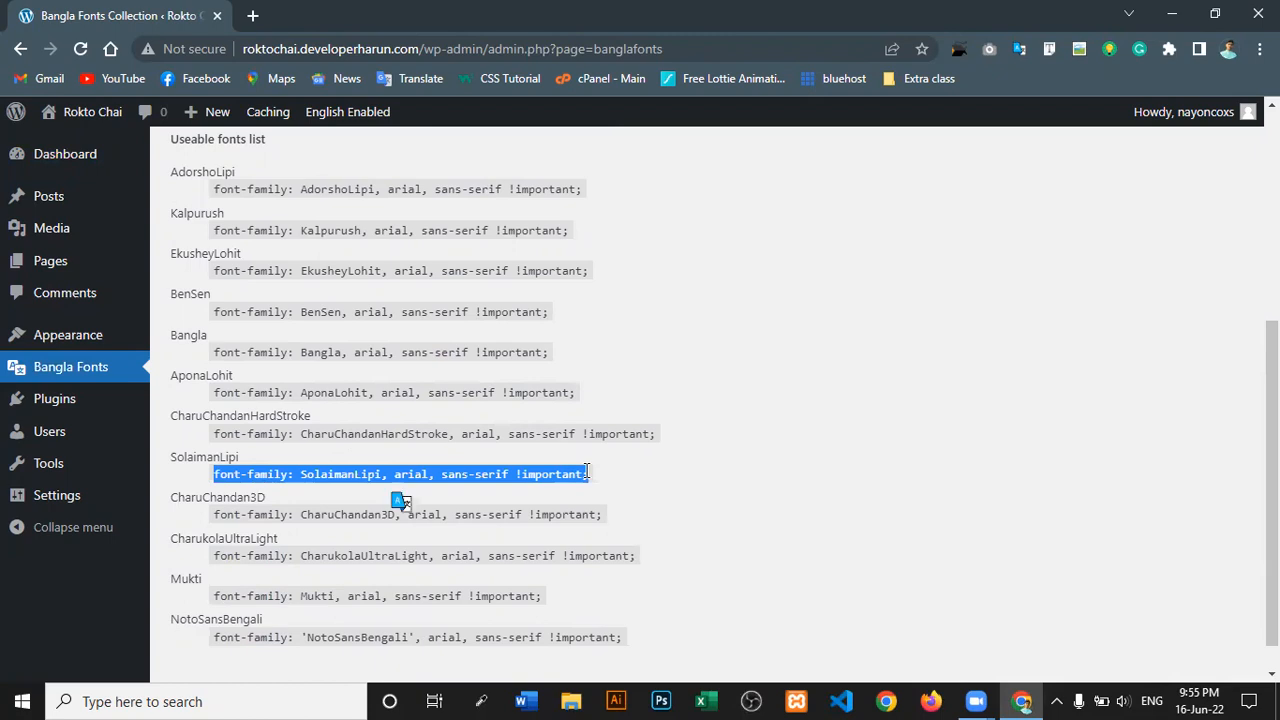
{"action": "left_click", "coordinate": [649, 477]}
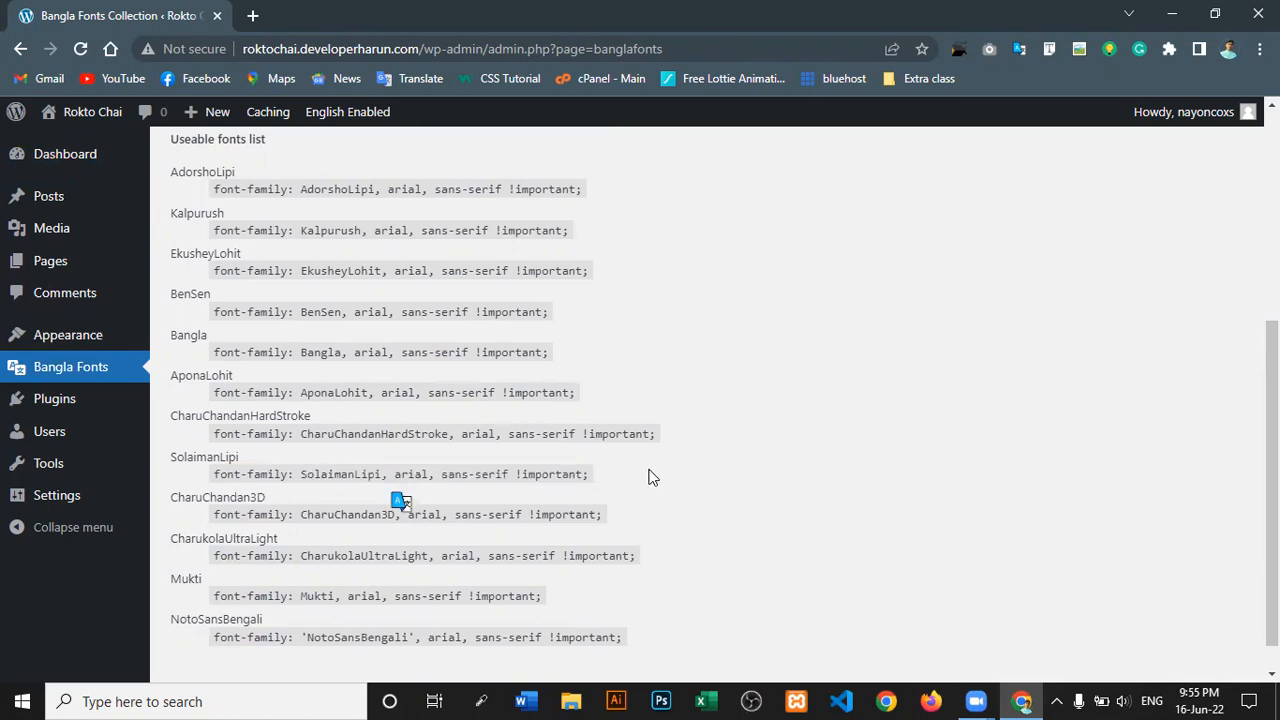
{"action": "scroll", "coordinate": [649, 477], "scroll_direction": "up", "scroll_amount": 5}
{"action": "left_click", "coordinate": [424, 265]}
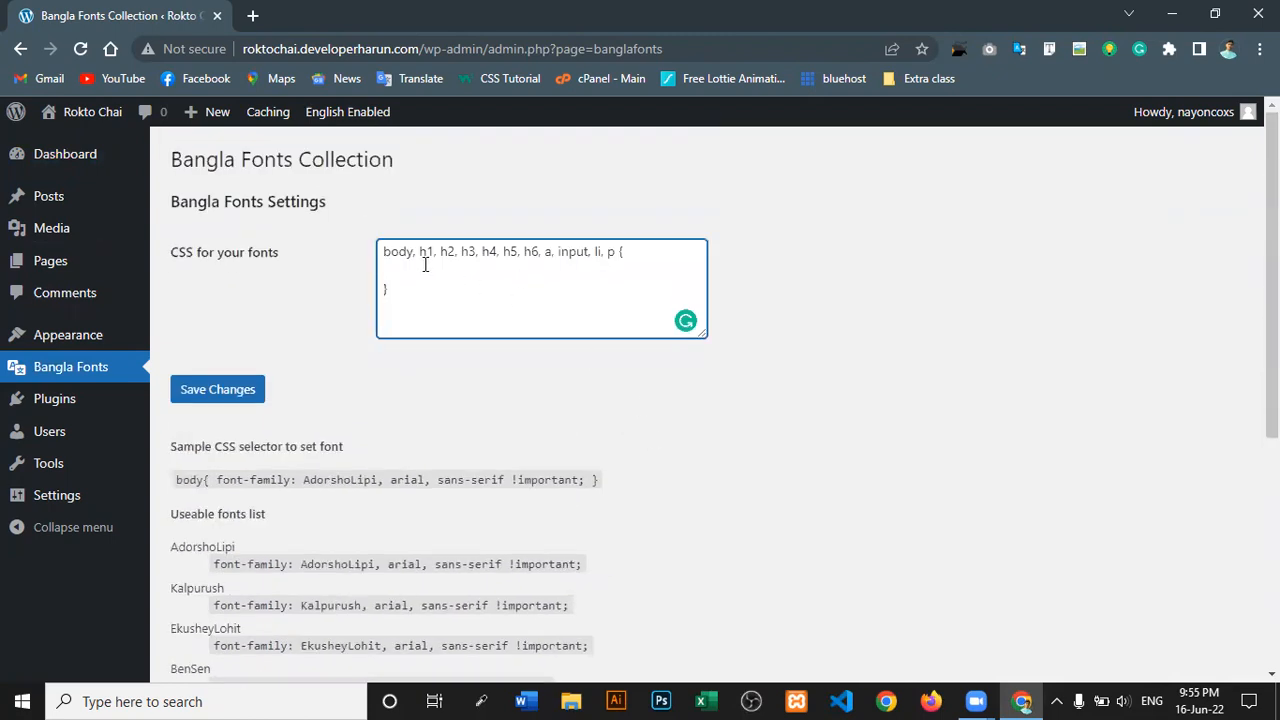
{"action": "key", "text": "ctrl+v"}
{"action": "left_click", "coordinate": [222, 393]}
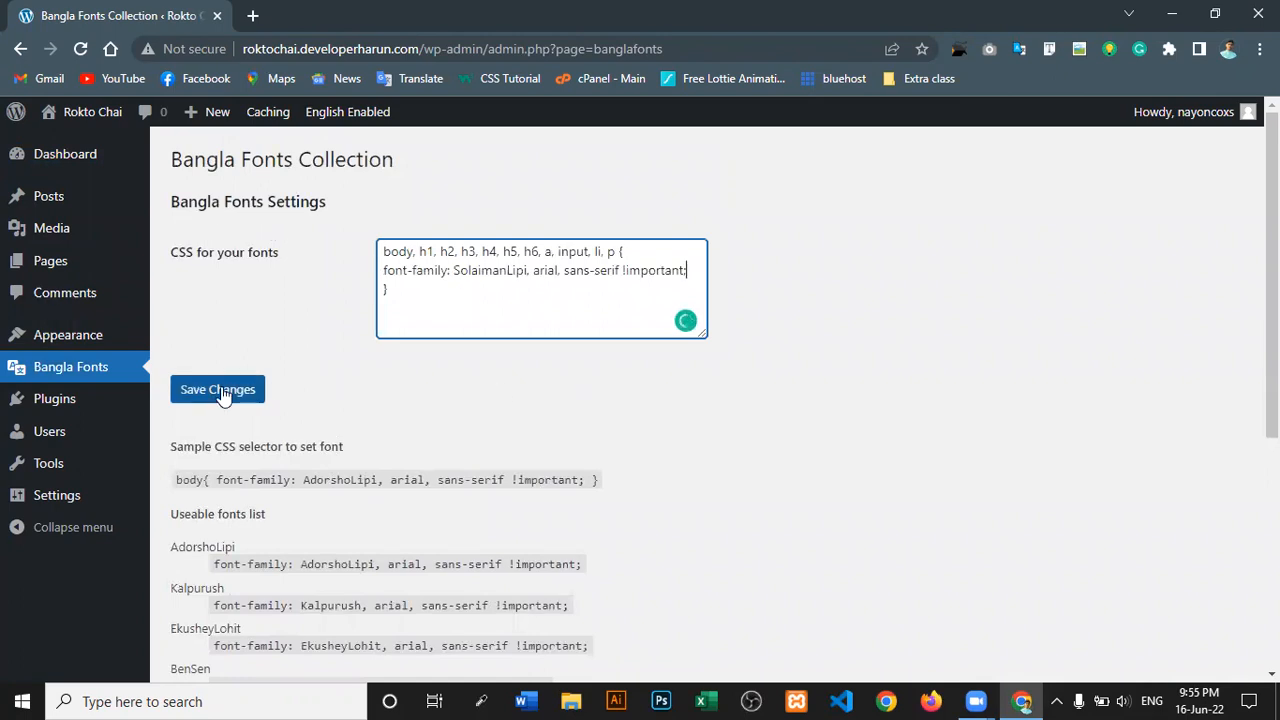
{"action": "left_click", "coordinate": [222, 393]}
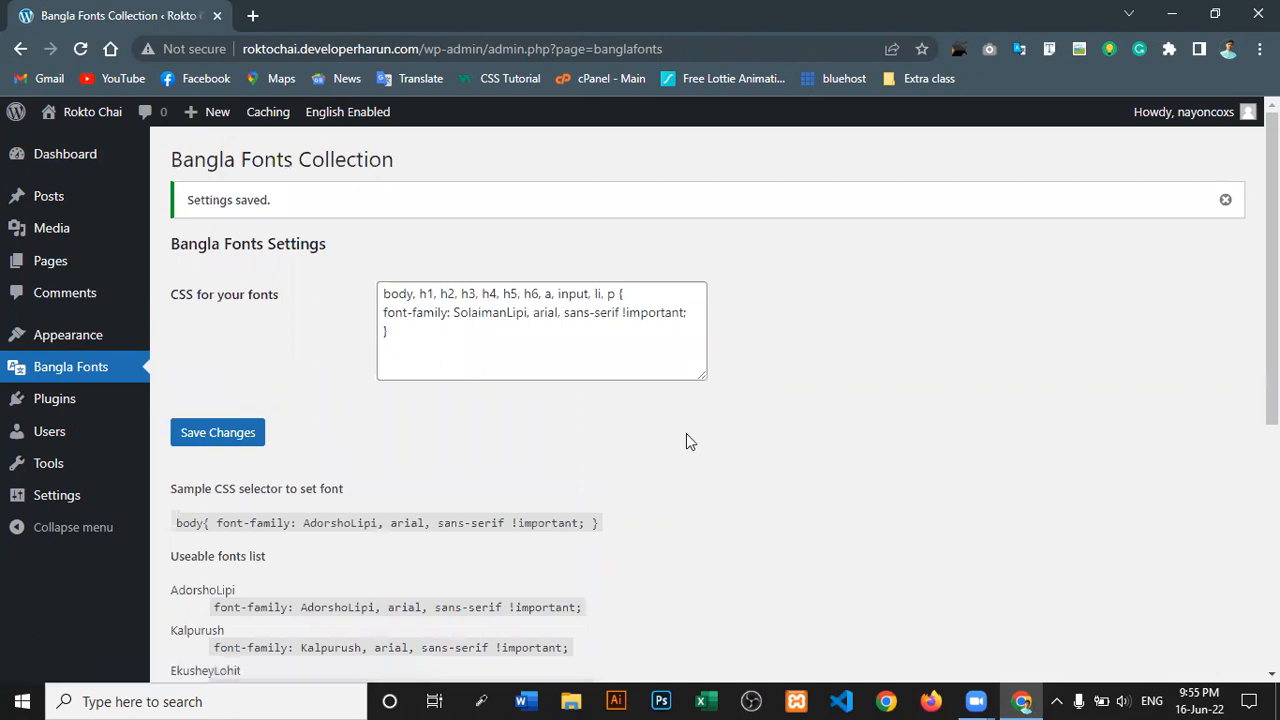
View the live site in a new tab to check its fonts, and return to the font settings, dismissing the notice.
{"action": "mouse_move", "coordinate": [92, 113]}
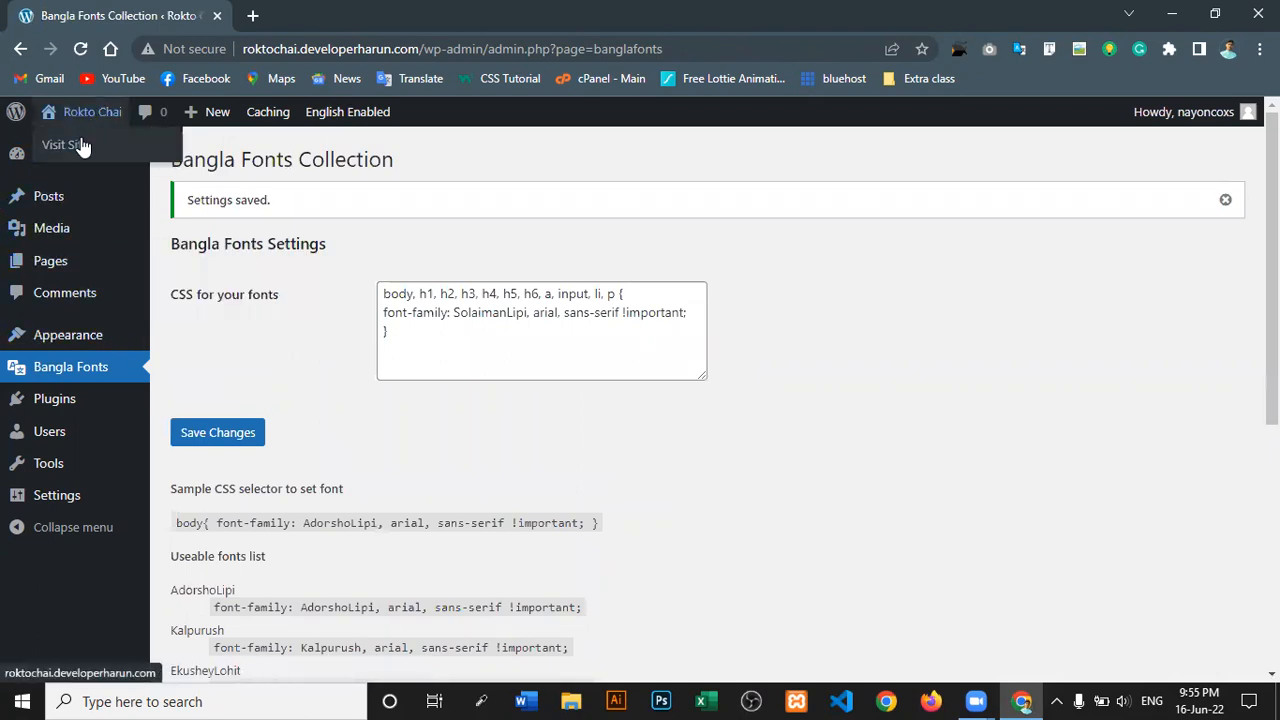
{"action": "right_click", "coordinate": [80, 150]}
{"action": "left_click", "coordinate": [120, 158]}
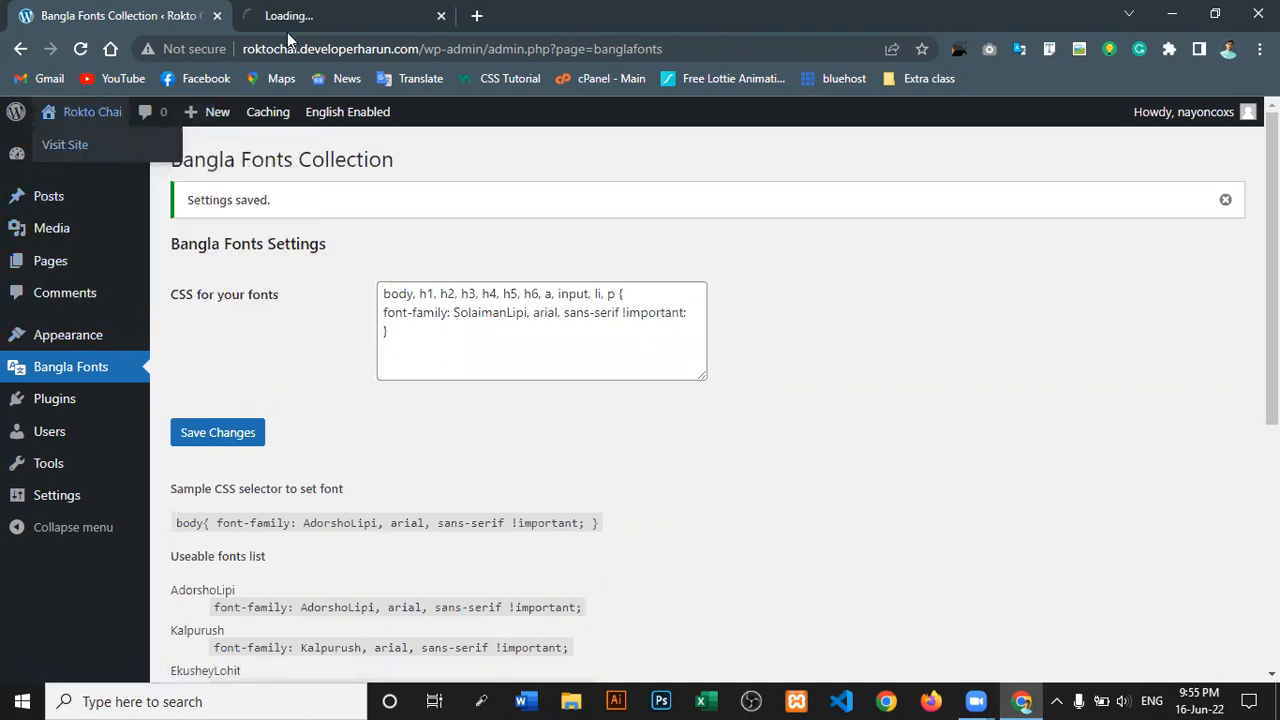
{"action": "left_click", "coordinate": [316, 12]}
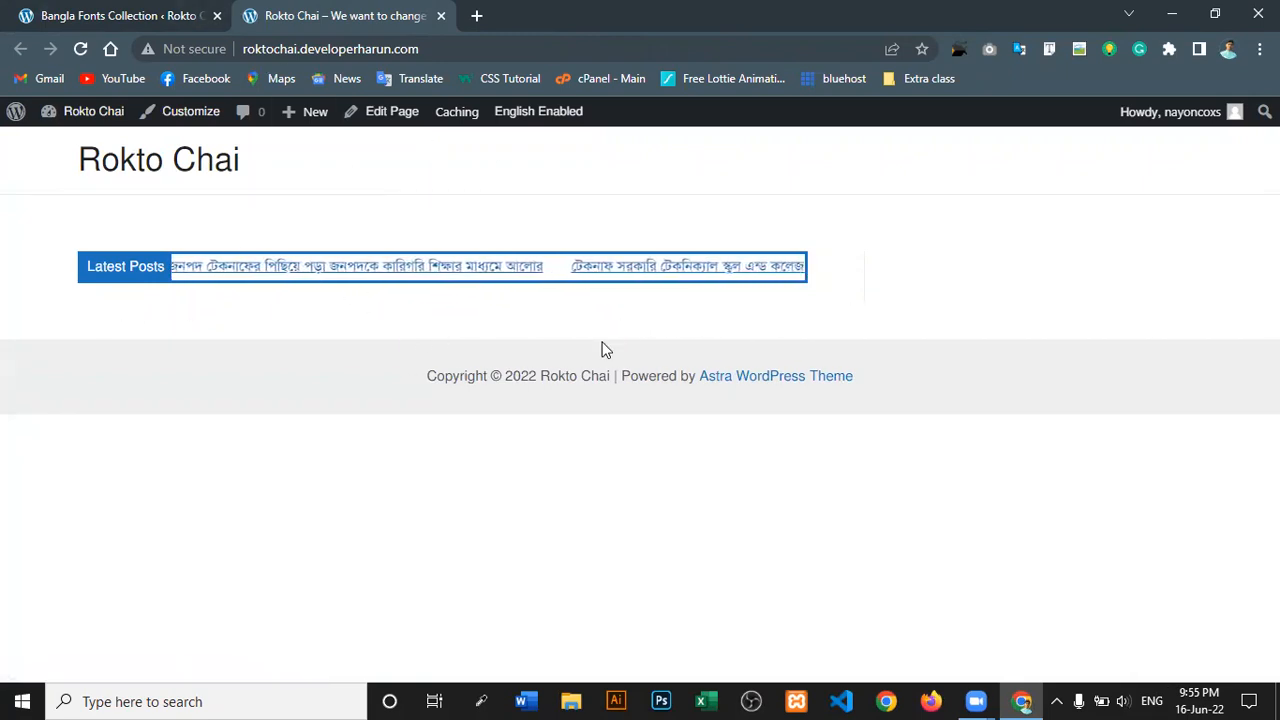
{"action": "left_click", "coordinate": [125, 15]}
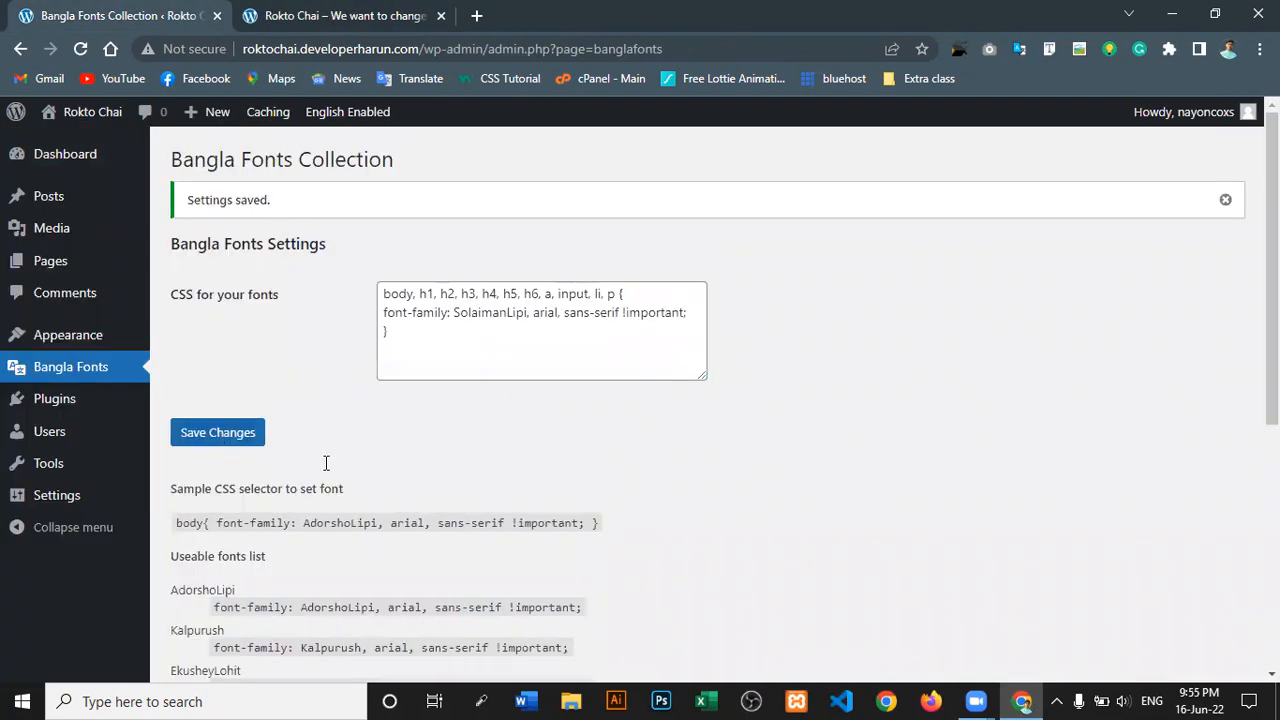
{"action": "left_click", "coordinate": [1225, 200]}
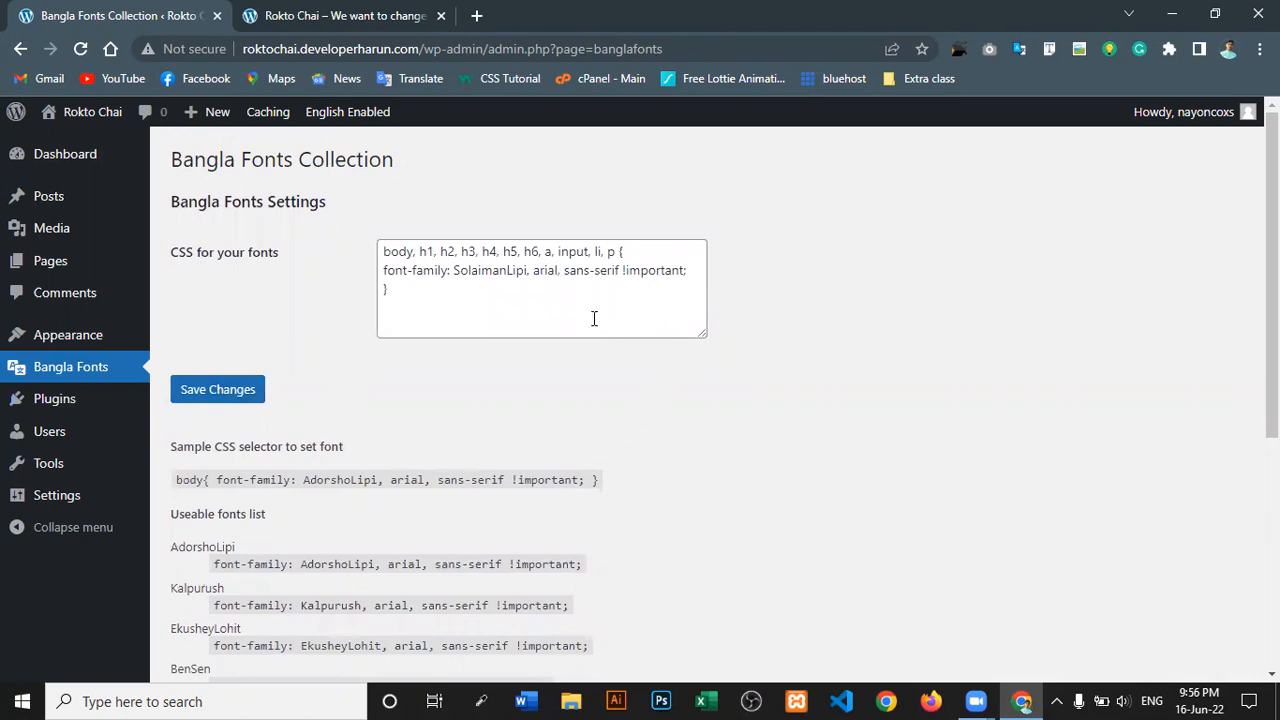
{"action": "left_click", "coordinate": [411, 290]}
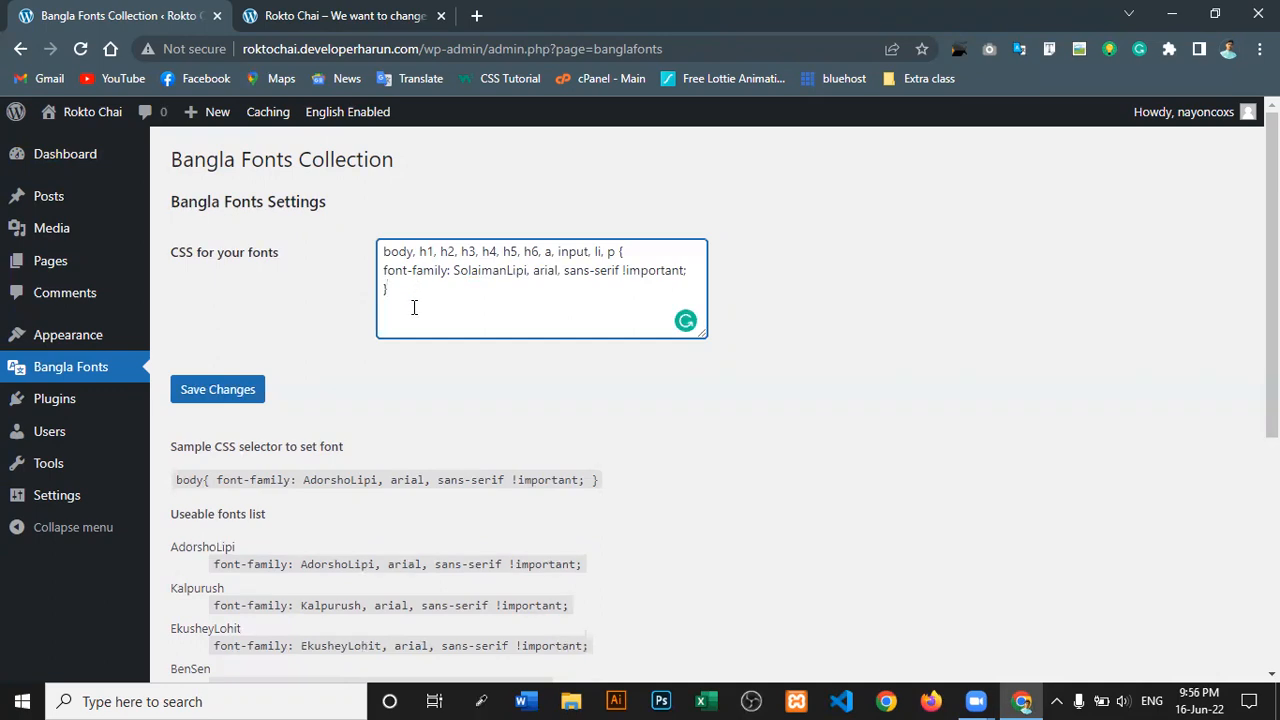
{"action": "left_click", "coordinate": [834, 661]}
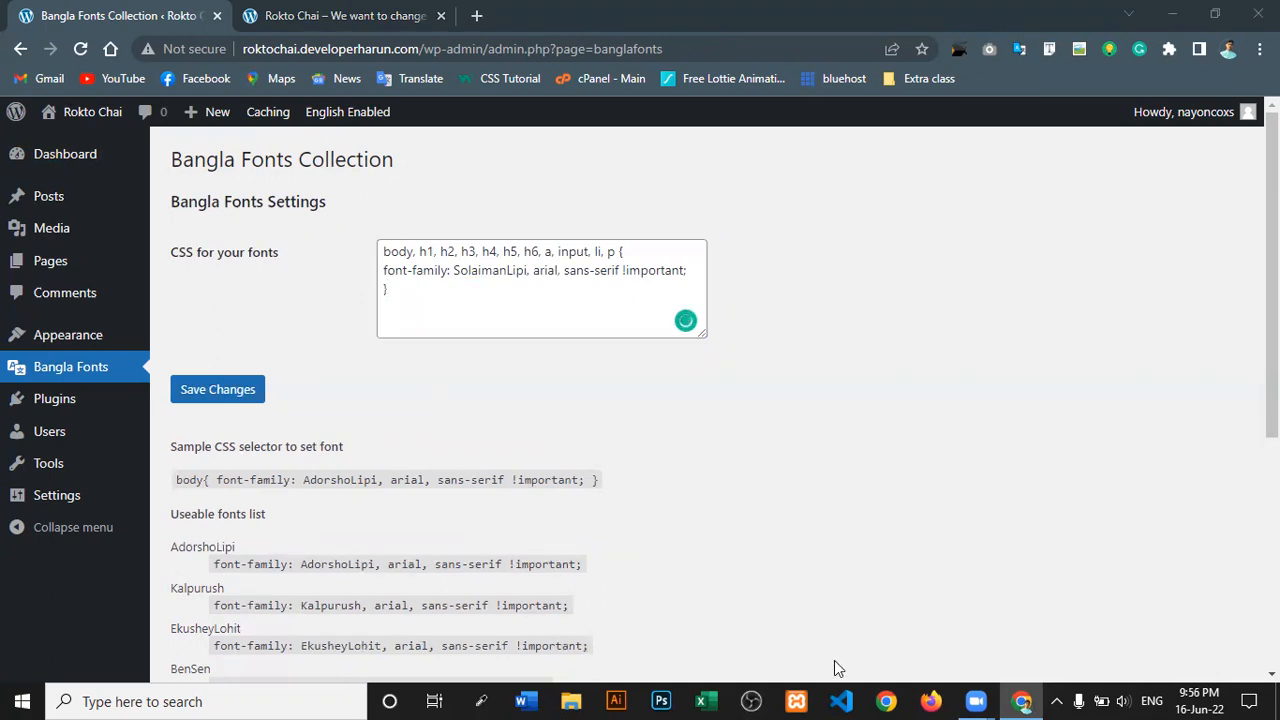